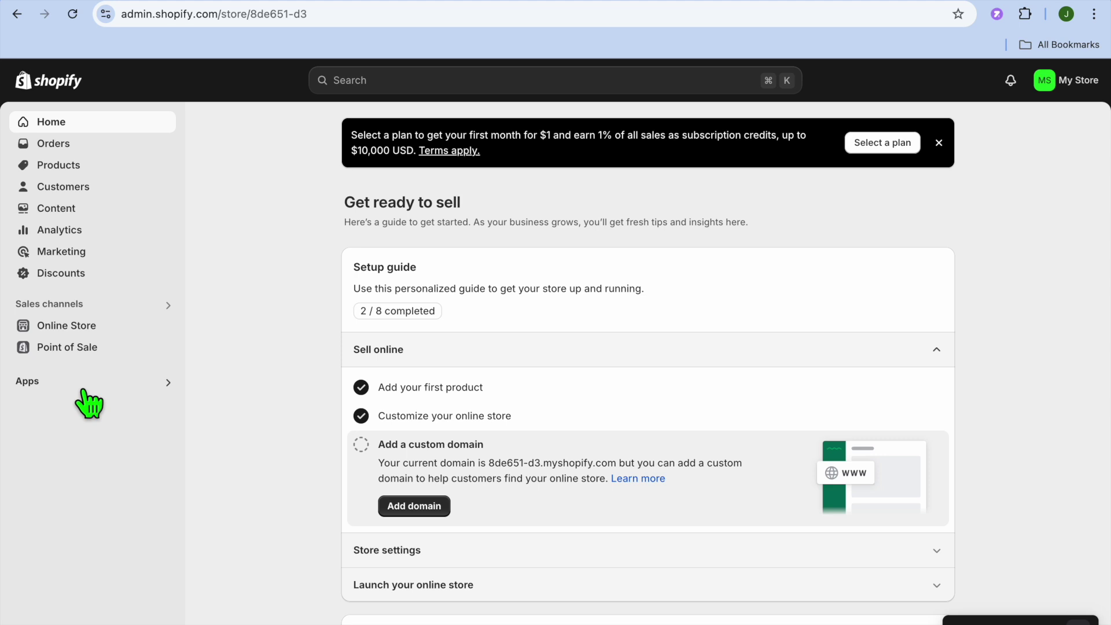
- Open the Shopify App Store from the Apps panel's all recommended apps list
left_click(50, 388)
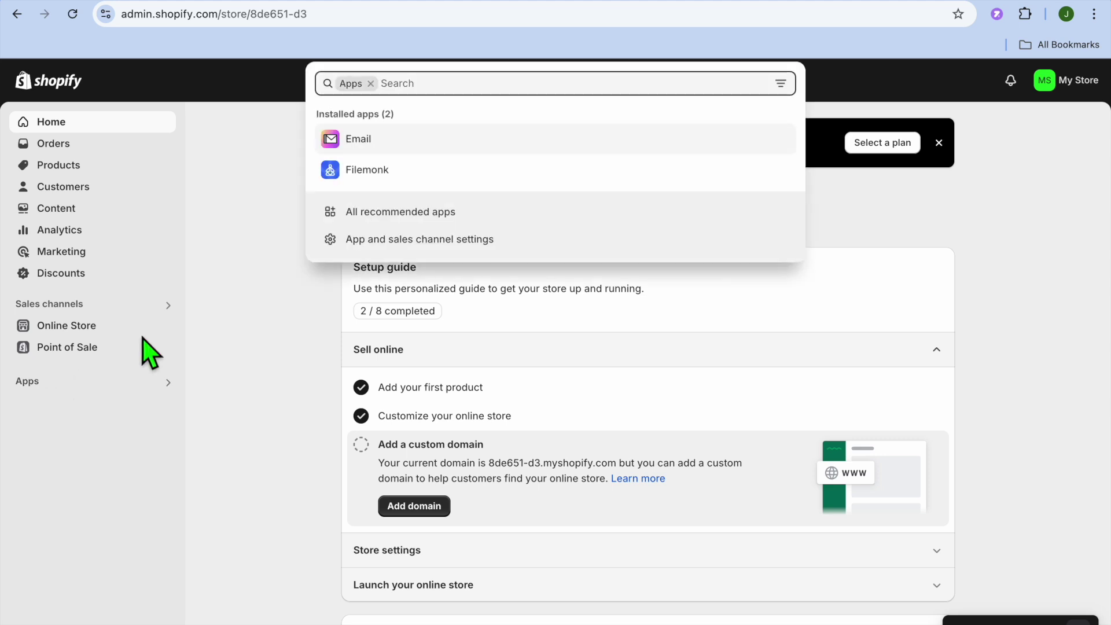
left_click(427, 217)
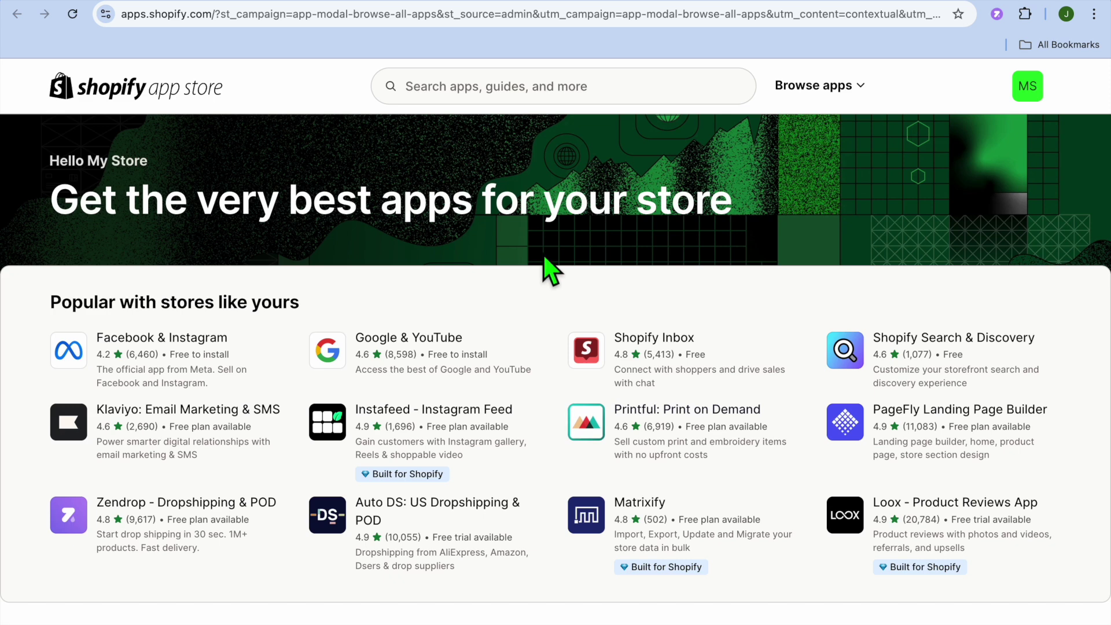
- Search the App Store for 'google reviews' to reach the Google Reviews Plus listing
left_click(493, 93)
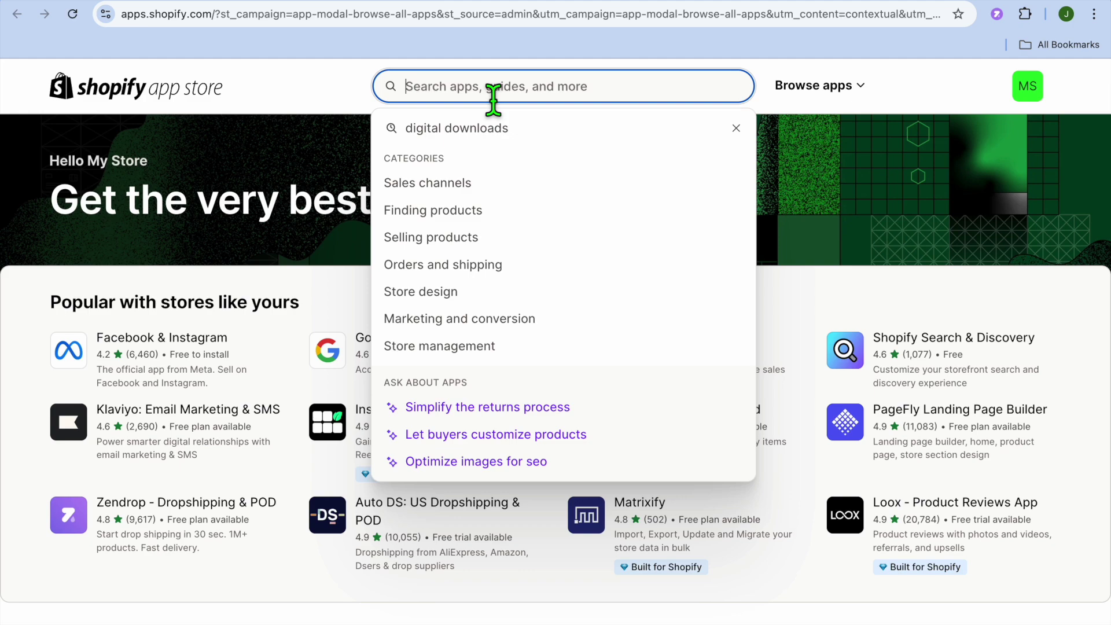
type("GOOGL")
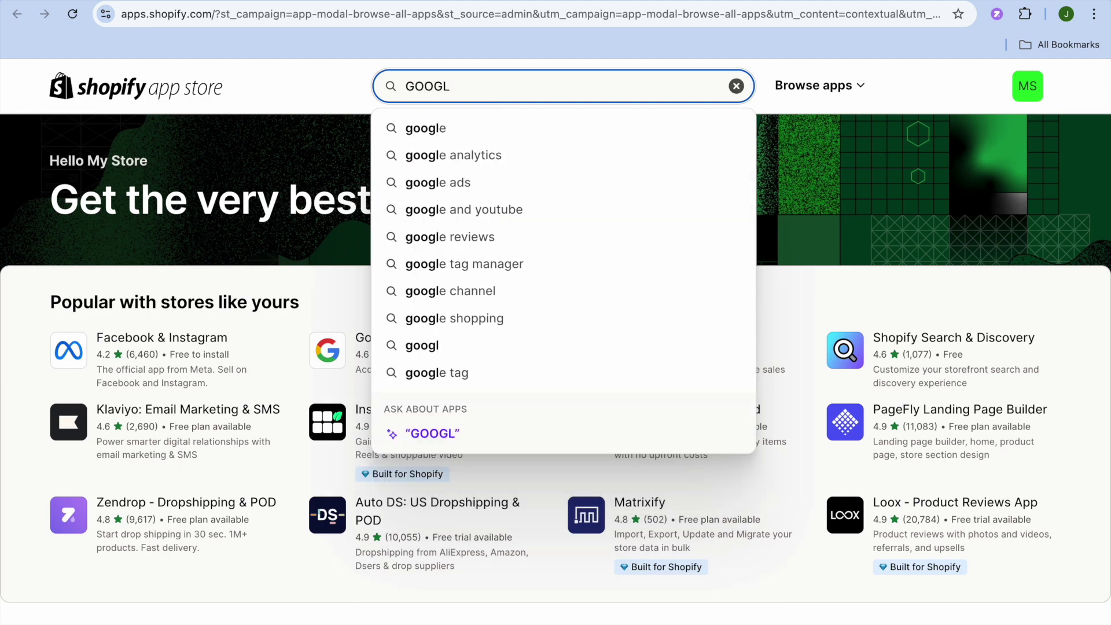
left_click(472, 239)
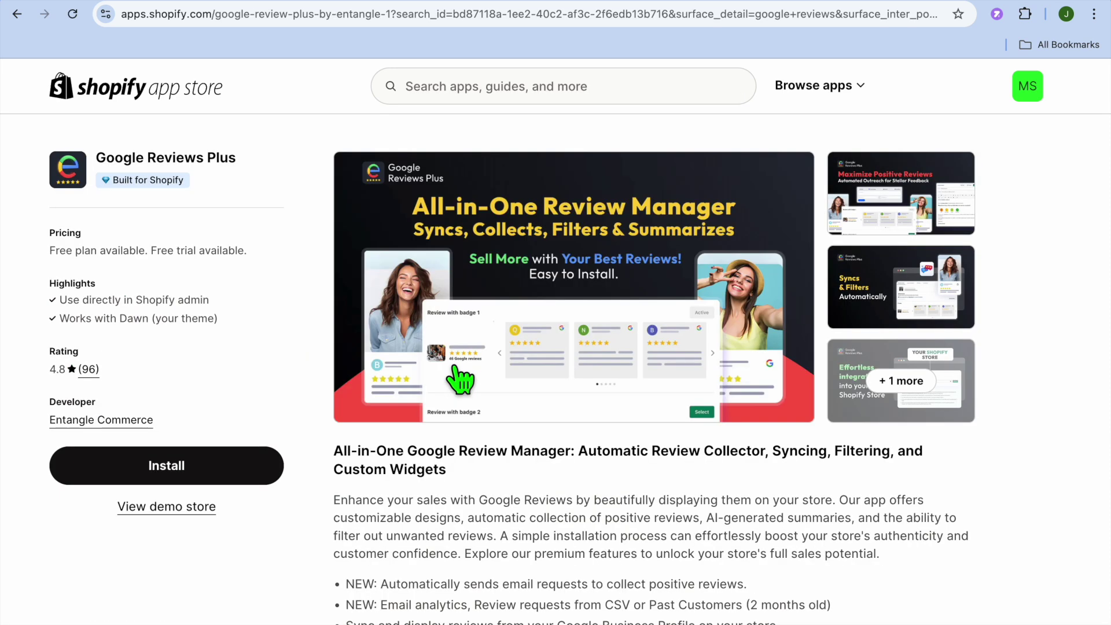
- Install Google Reviews Plus on the store and approve its requested data access
left_click(238, 469)
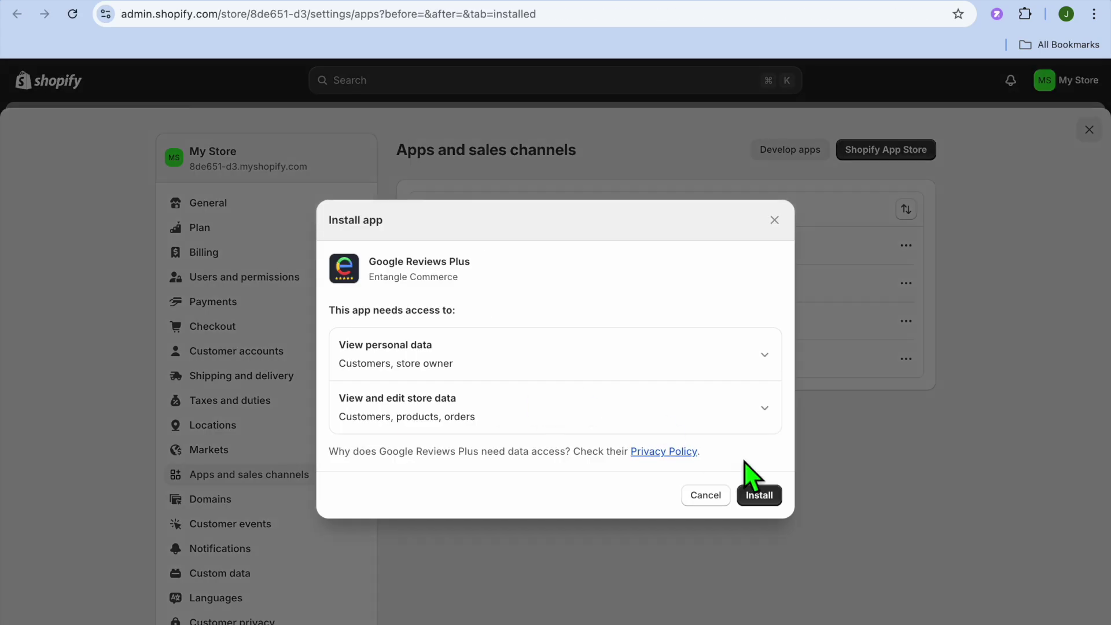
left_click(765, 497)
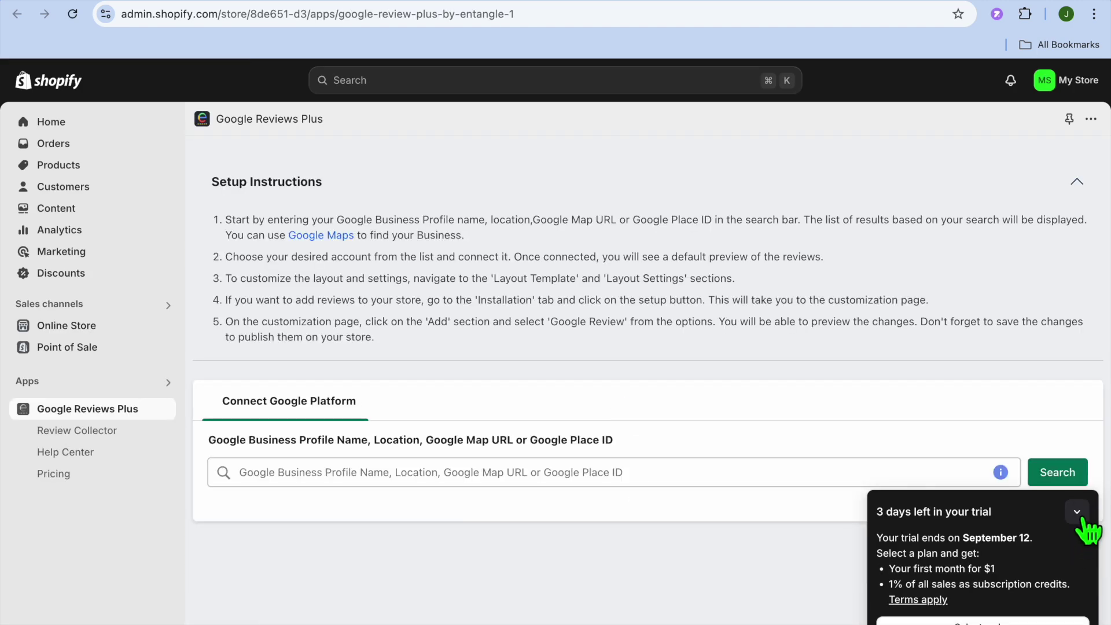
- Search Google profiles for 'GYM' and connect the Esporta Fitness profile
left_click(1077, 512)
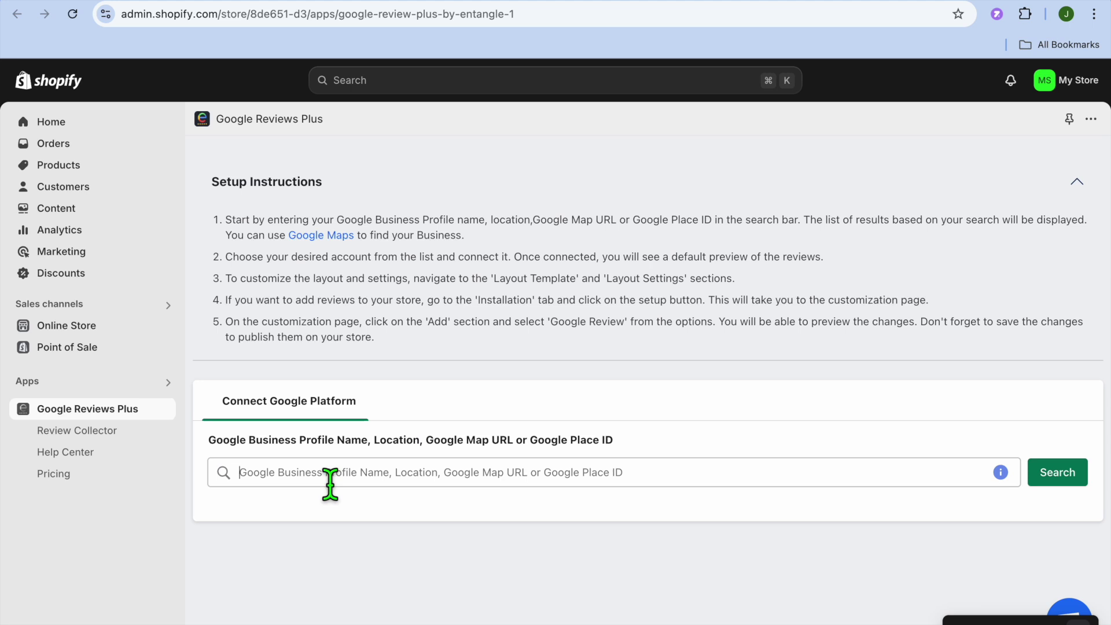
type("GYM")
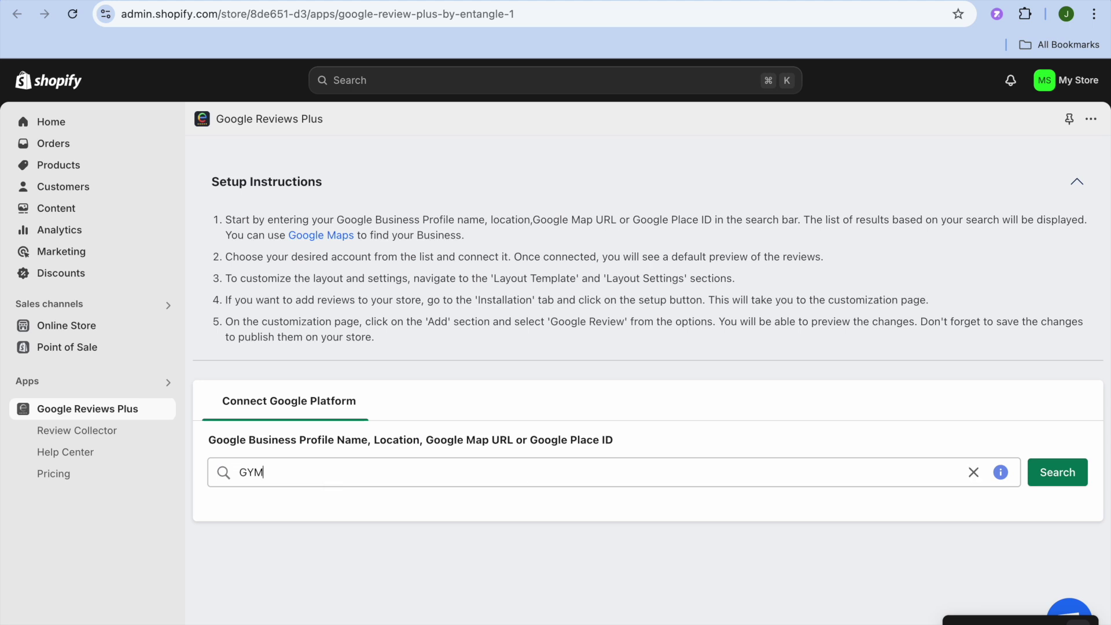
left_click(1063, 477)
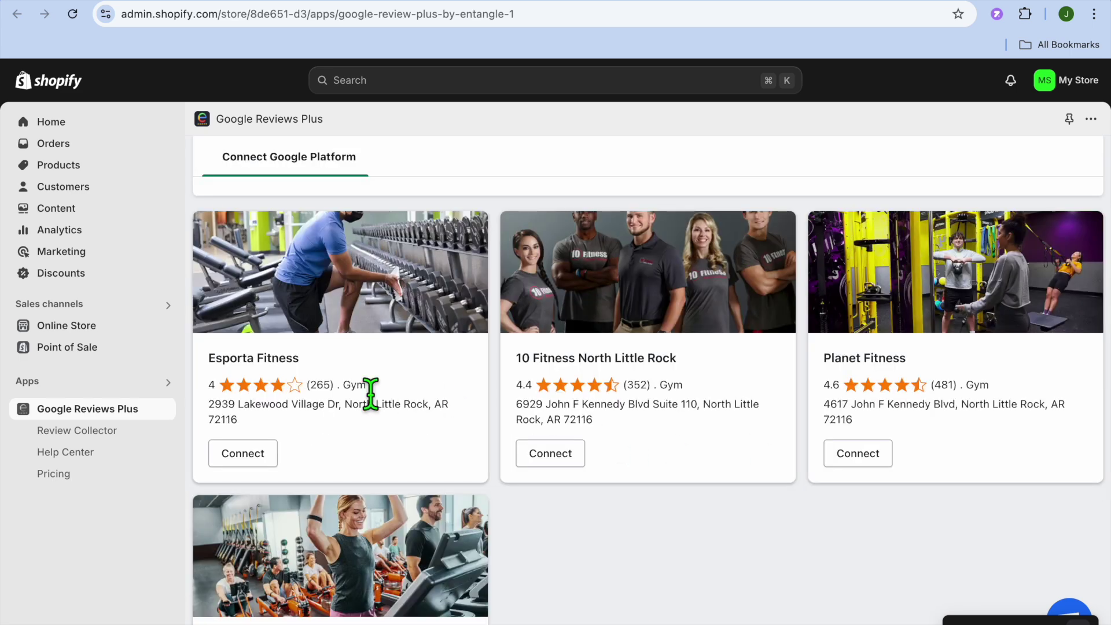
left_click(254, 460)
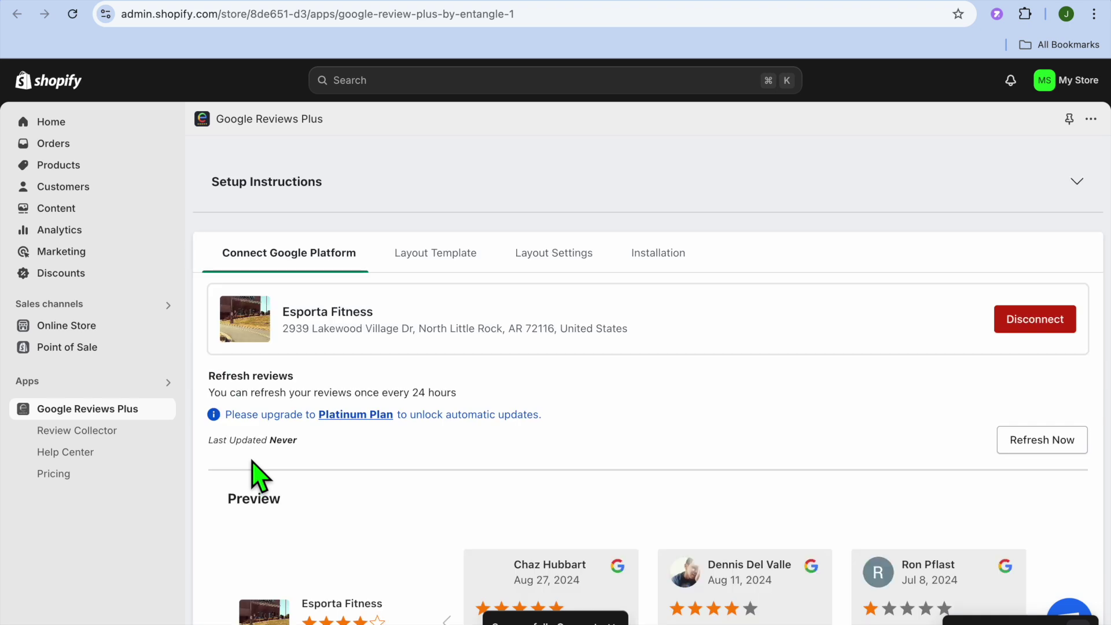
scroll(252, 461, "down", 2)
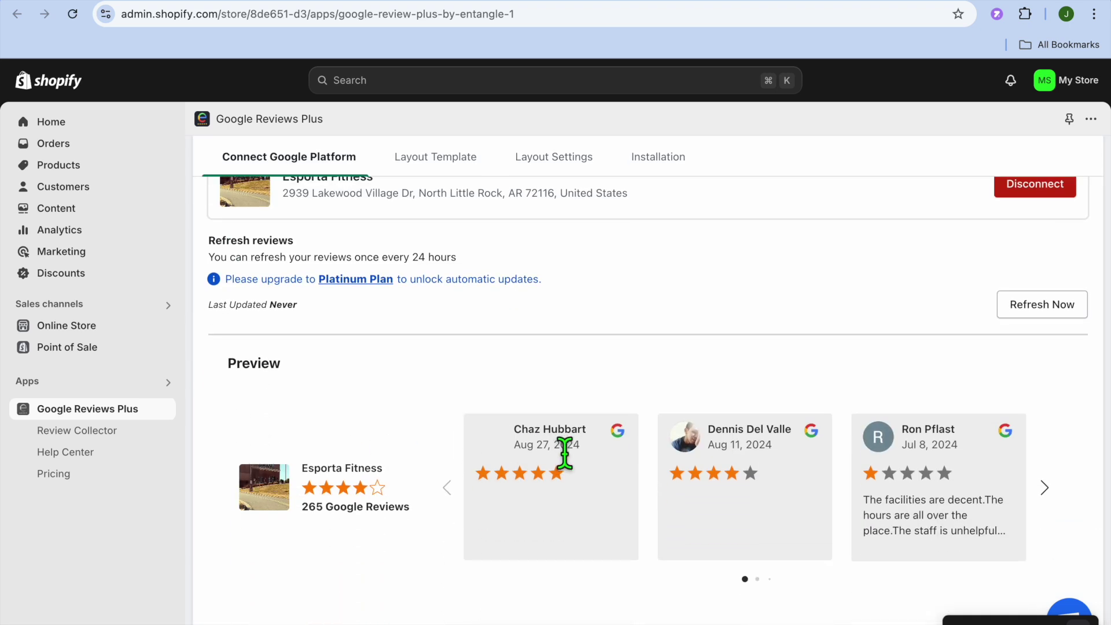
scroll(410, 469, "up", 2)
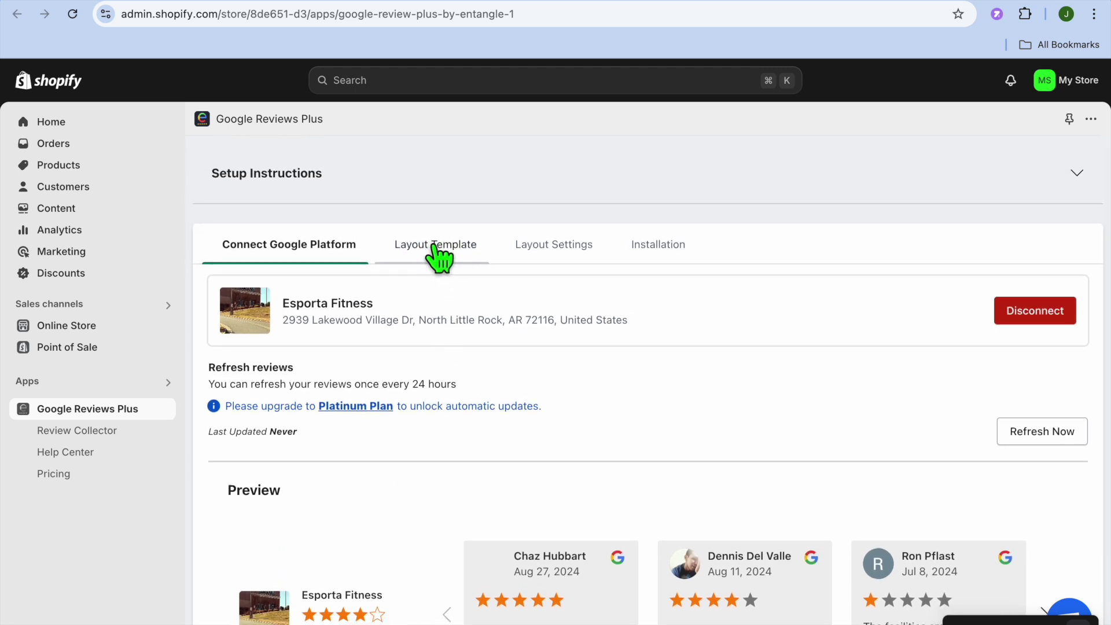
left_click(438, 255)
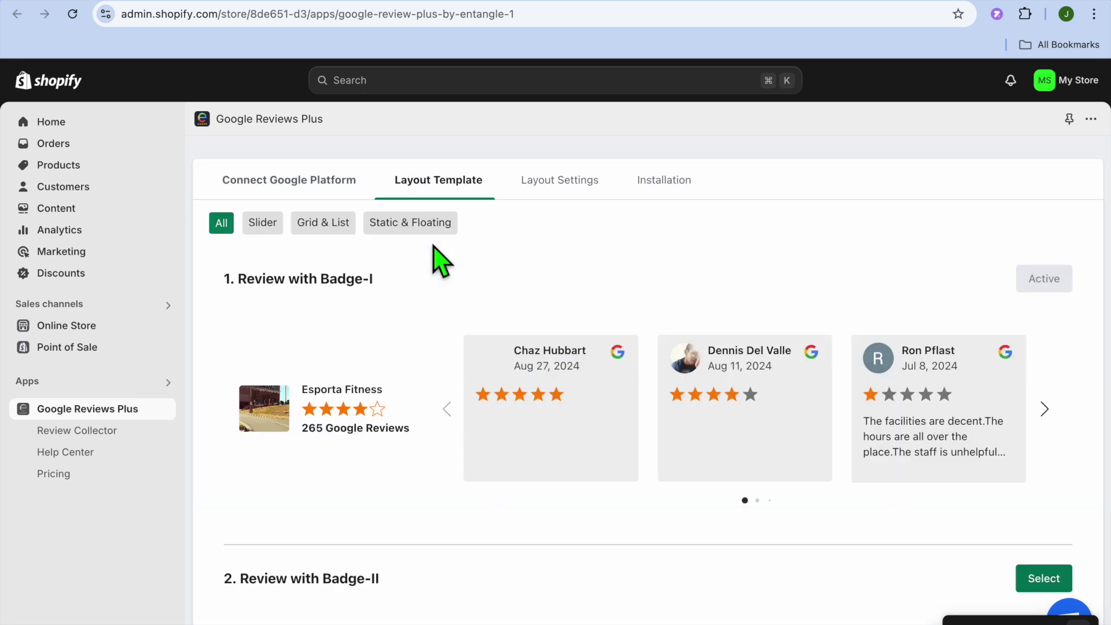
- Compare Slider, Grid & List and Static & Floating layouts, keep Badge-I slider, then open Layout Settings
left_click(258, 226)
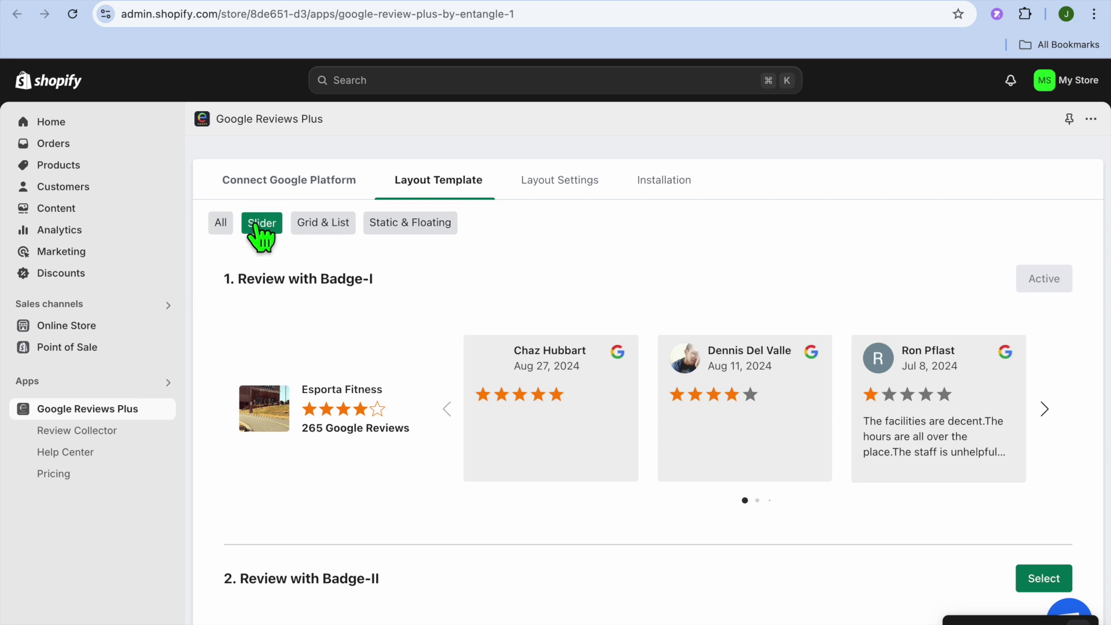
left_click(321, 226)
left_click(415, 226)
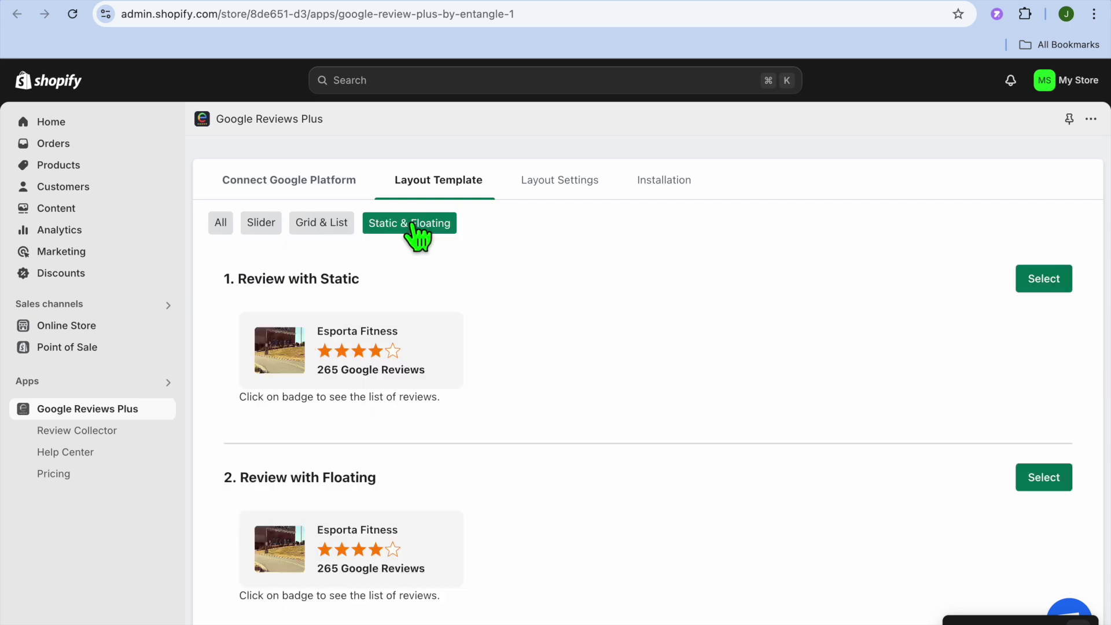
left_click(308, 231)
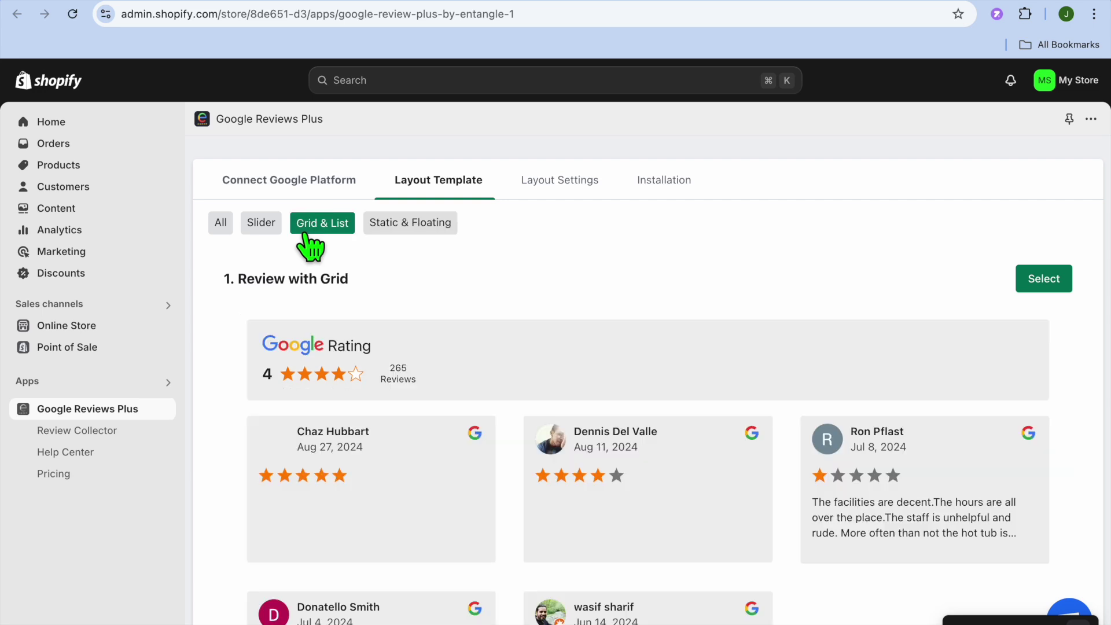
left_click(264, 230)
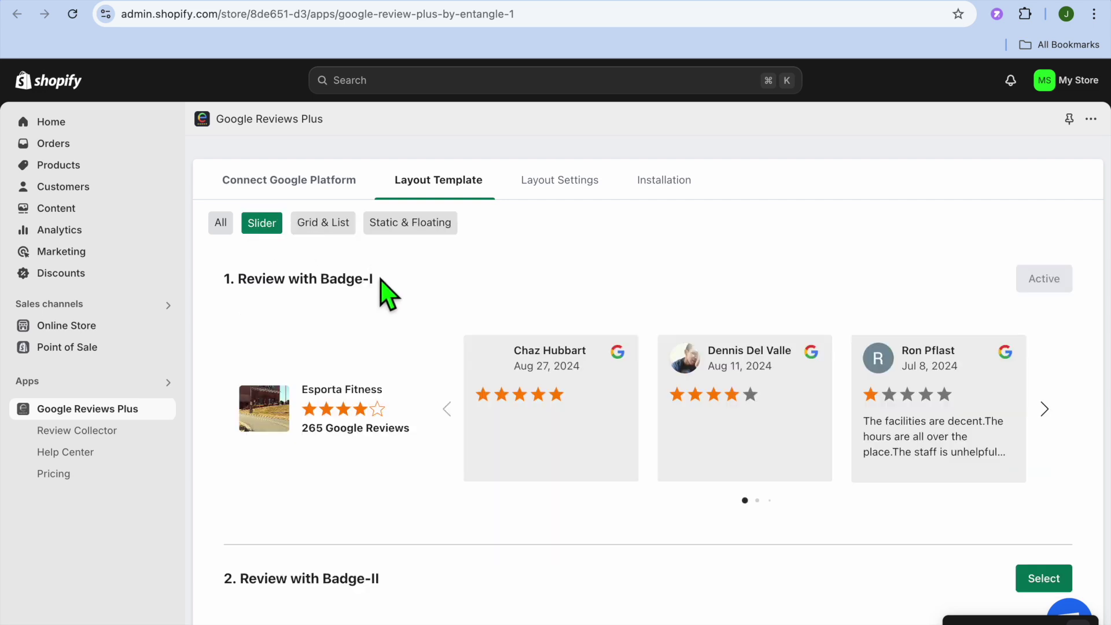
scroll(384, 294, "down", 5)
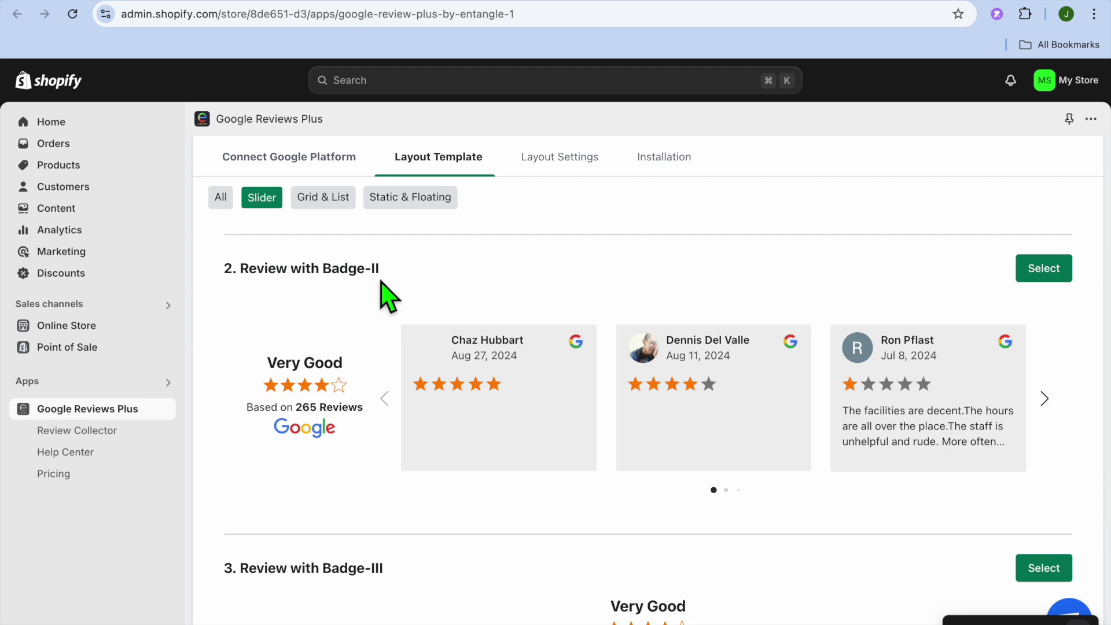
scroll(384, 294, "up", 5)
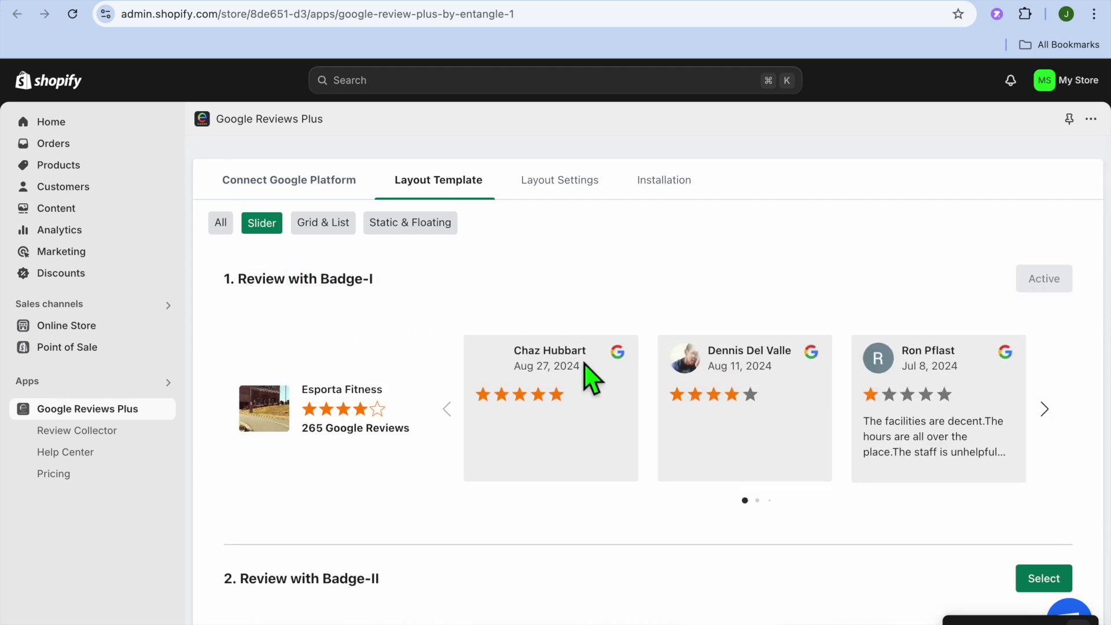
left_click(562, 183)
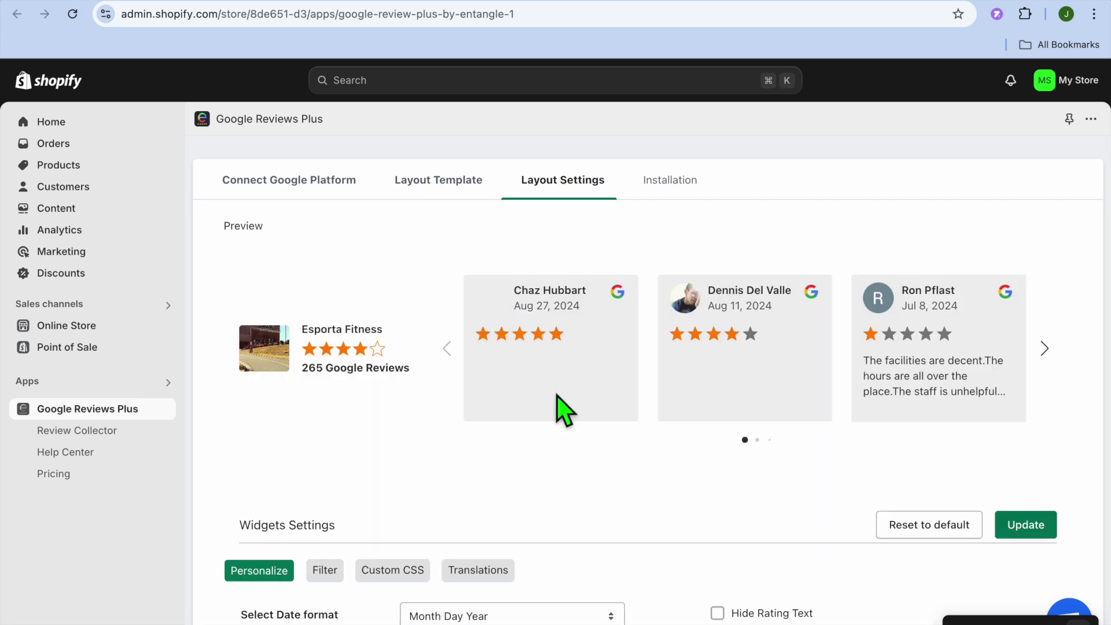
- Scroll past the review preview and bring up the Installation page
scroll(558, 405, "down", 3)
scroll(565, 411, "down", 4)
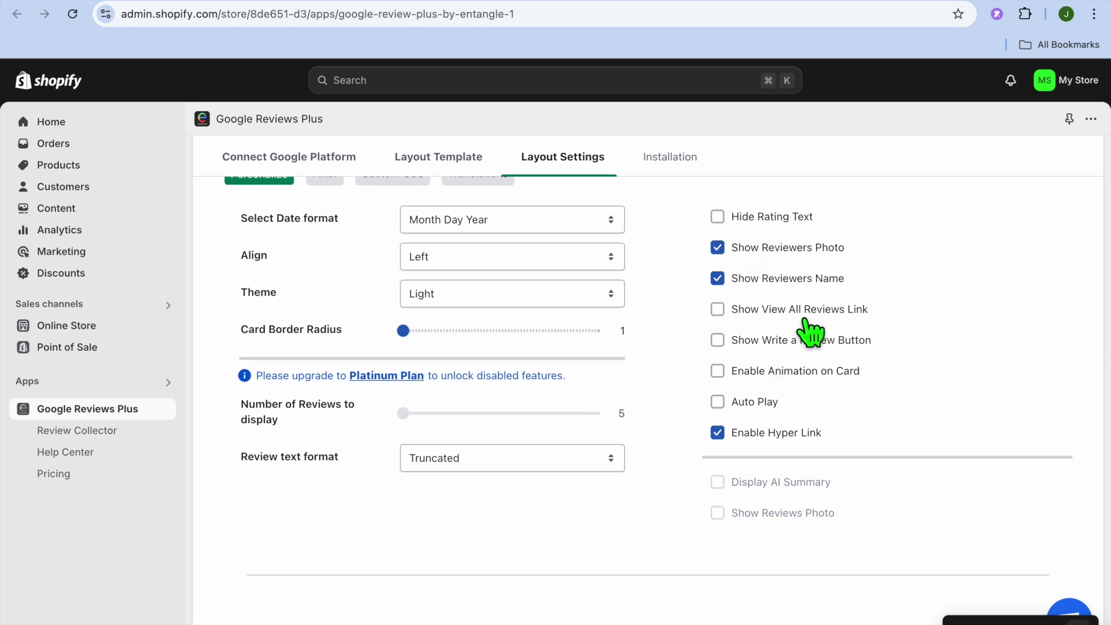
scroll(811, 331, "up", 1)
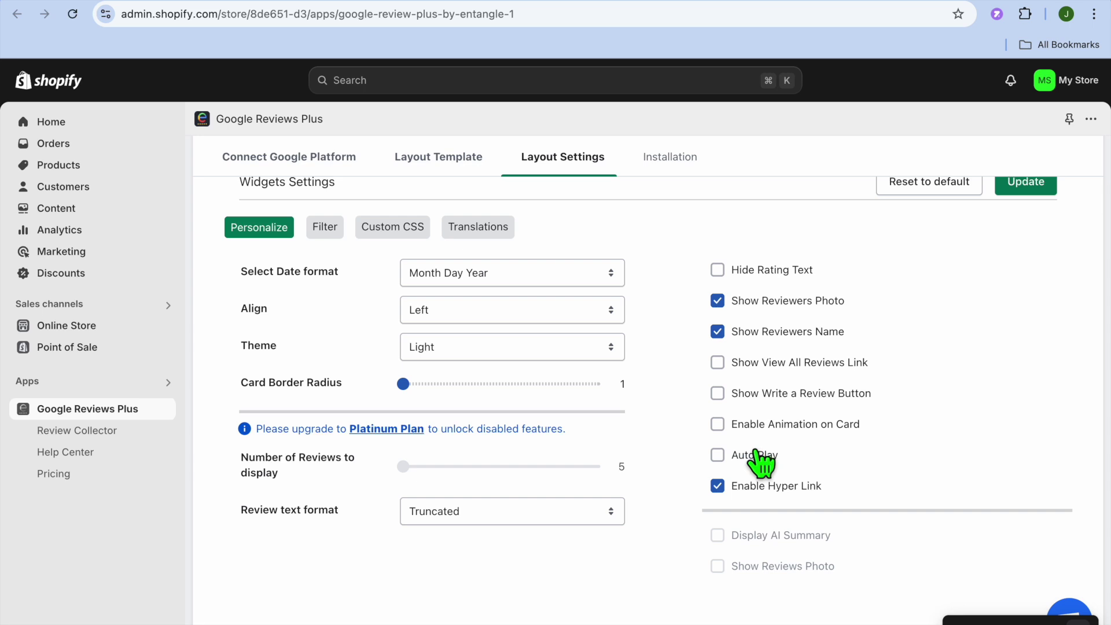
scroll(663, 384, "up", 4)
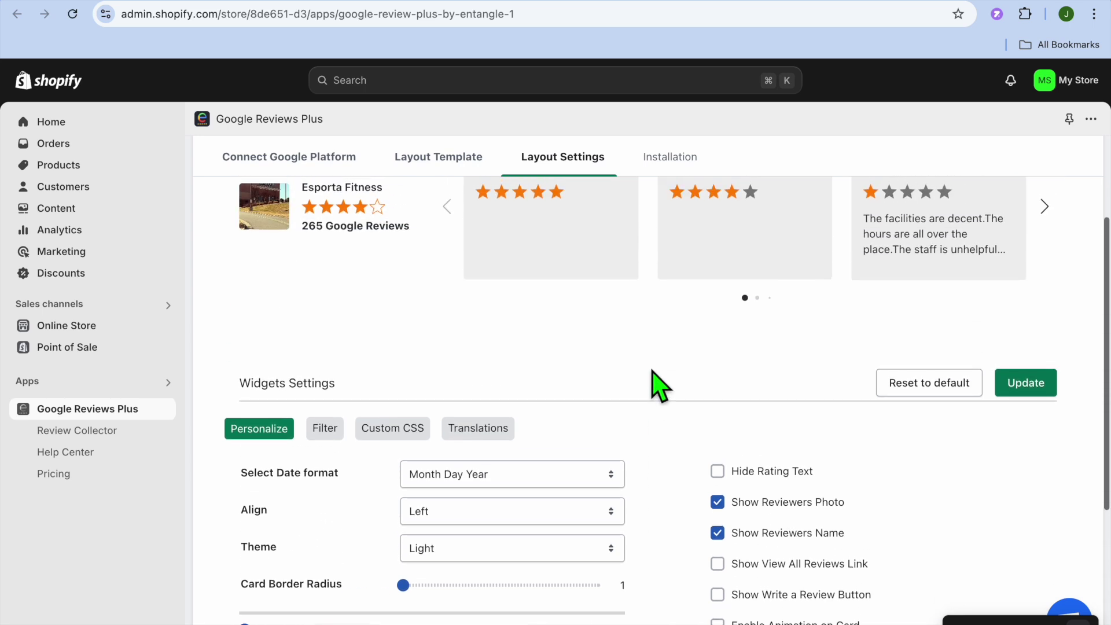
scroll(661, 384, "up", 3)
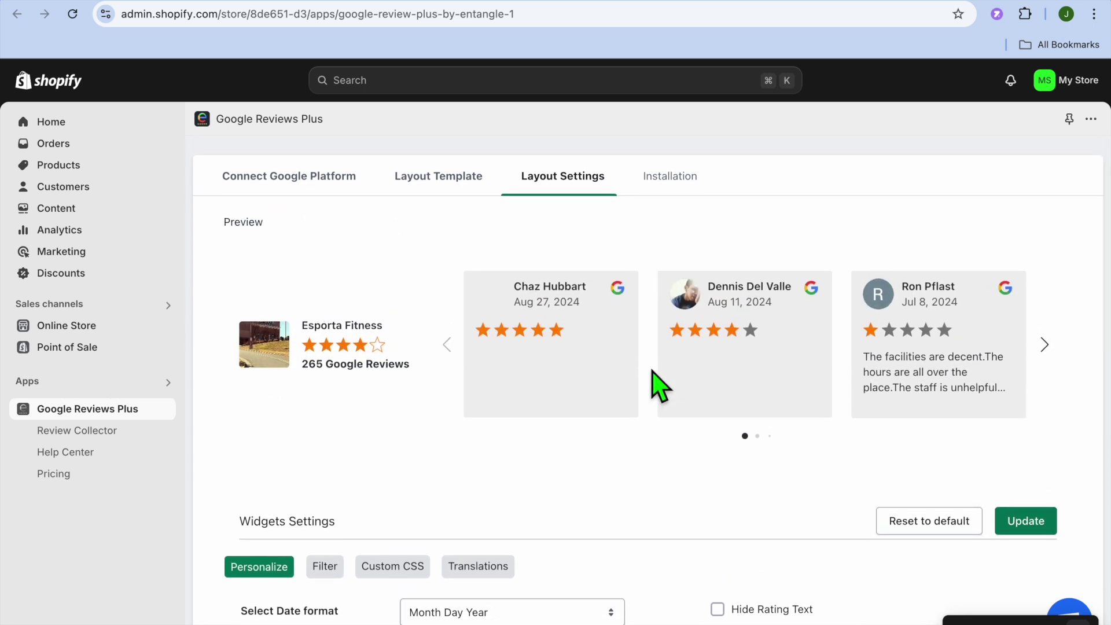
left_click(675, 175)
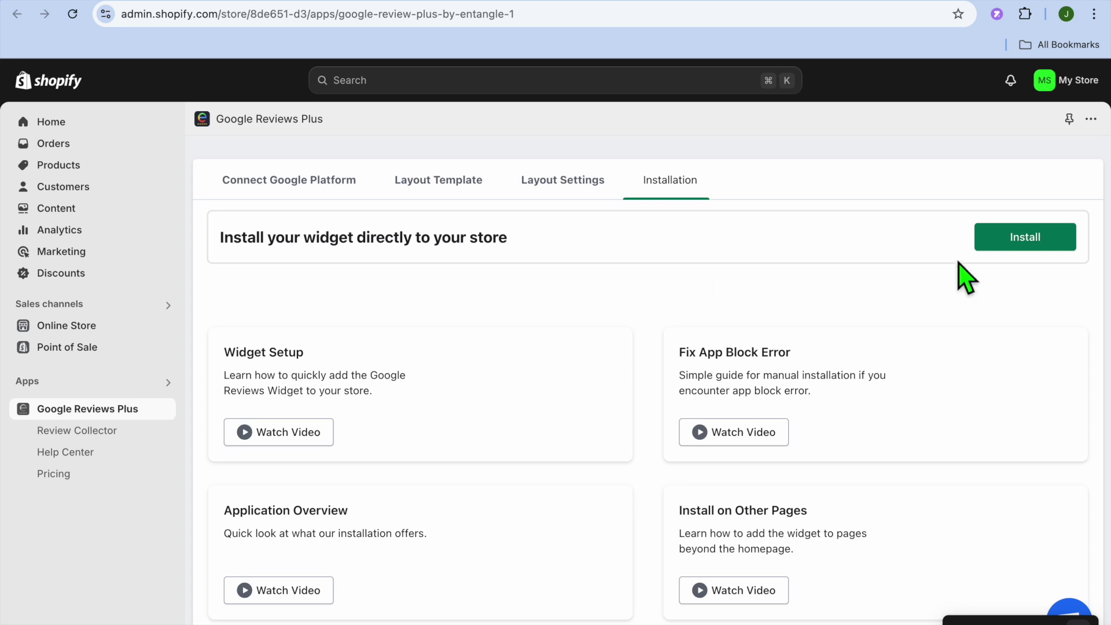
- Install the review widget into the Dawn theme, then delete its Google-Review block from the home page
left_click(1026, 246)
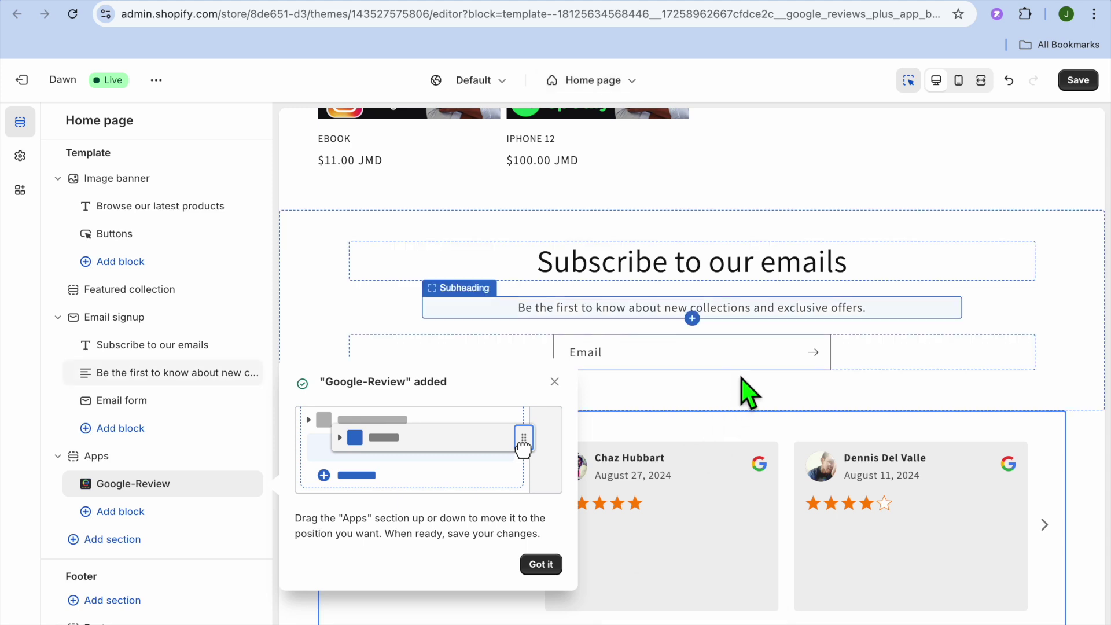
left_click(554, 384)
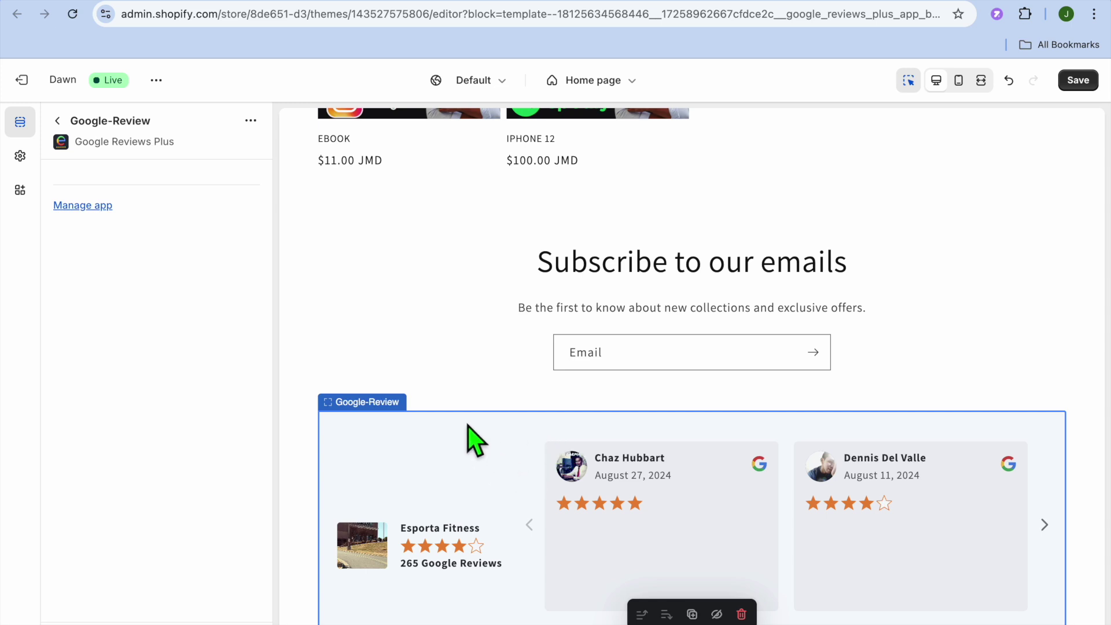
left_click(58, 121)
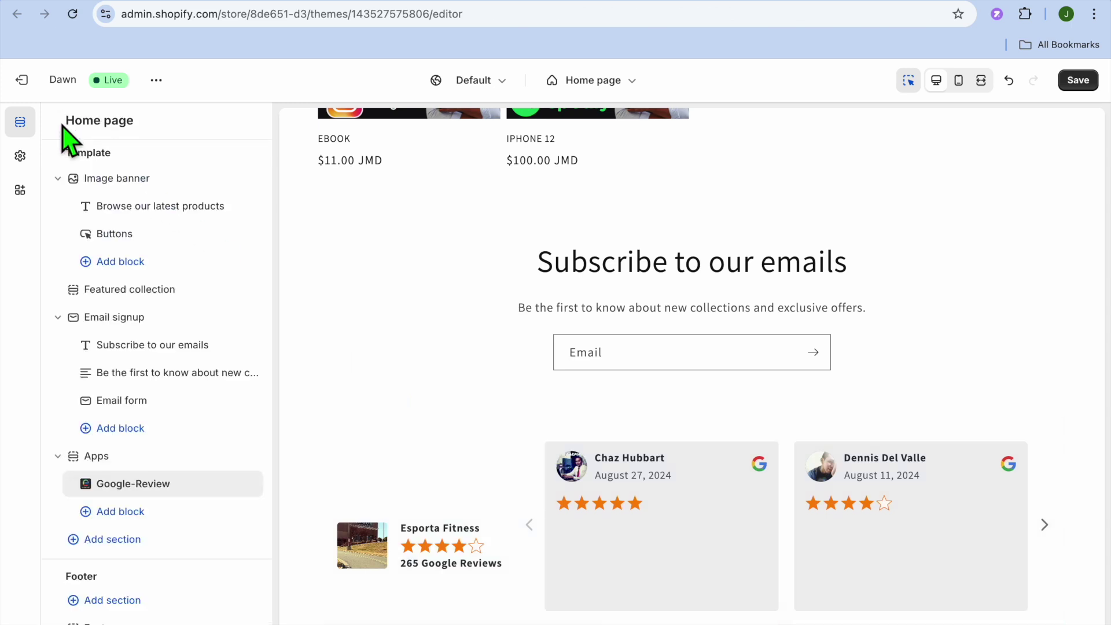
mouse_move(231, 487)
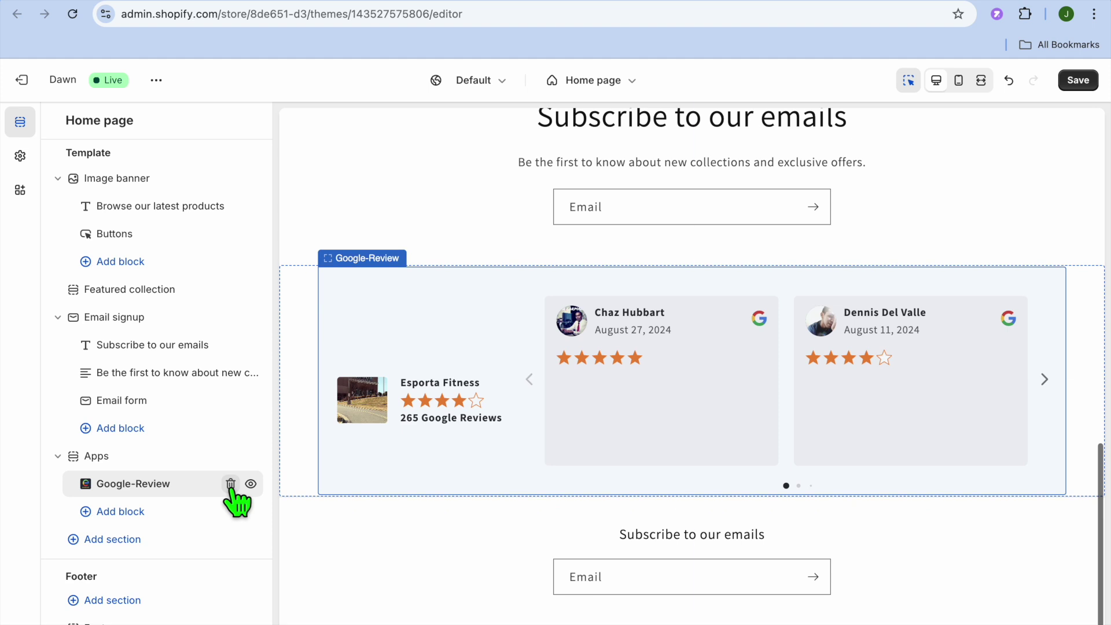
left_click(231, 485)
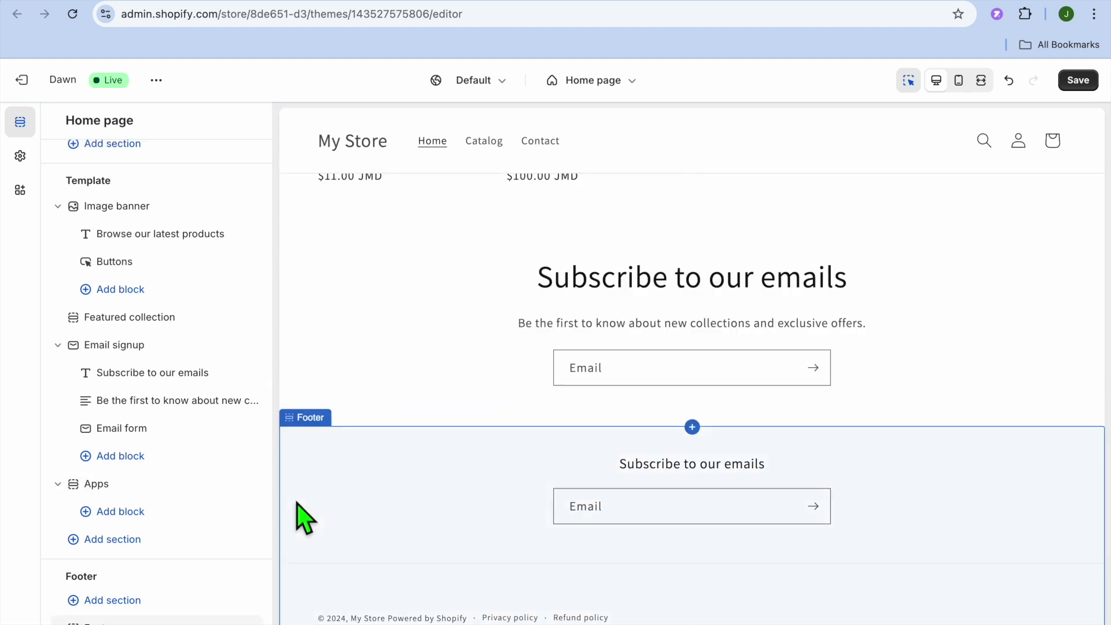
- Add the Google-Review app section to the Default product template below Related products
left_click(602, 84)
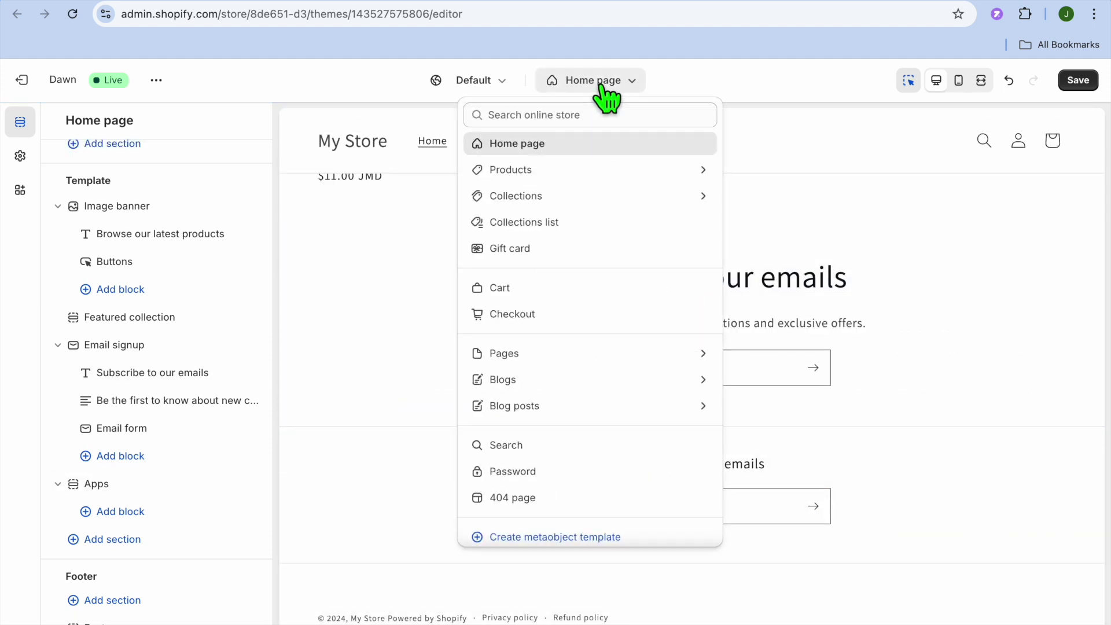
left_click(614, 173)
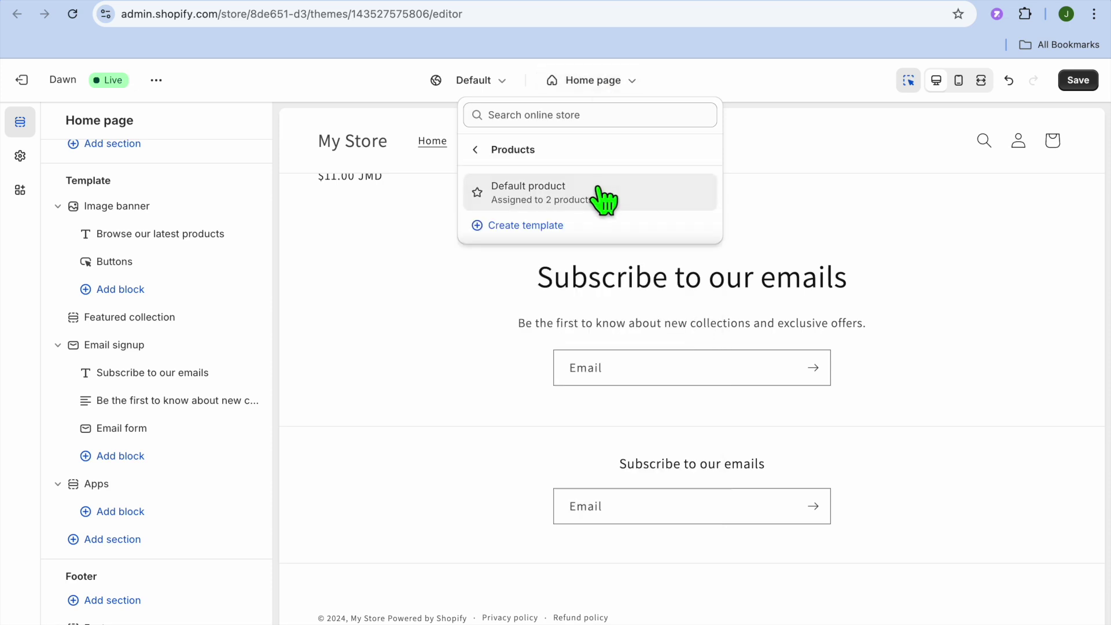
left_click(600, 189)
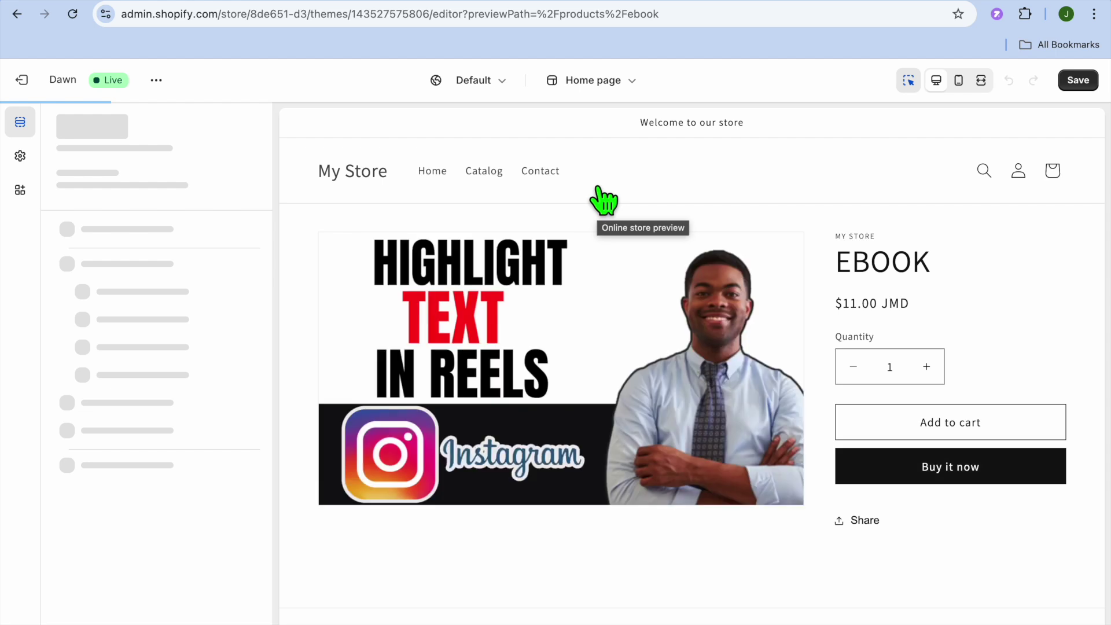
scroll(266, 513, "down", 3)
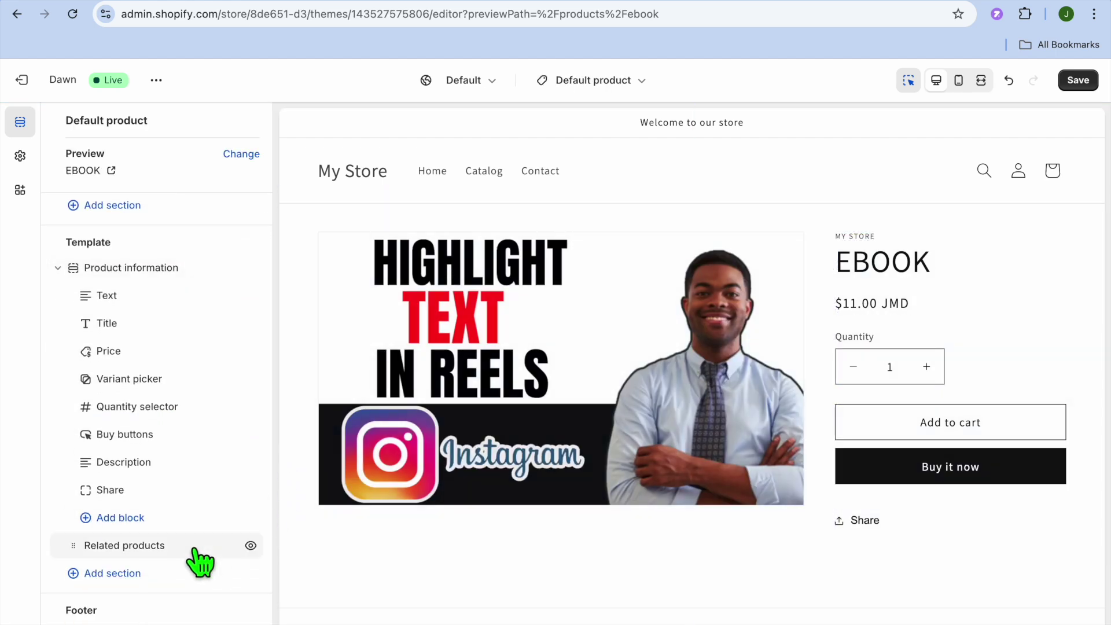
left_click(143, 582)
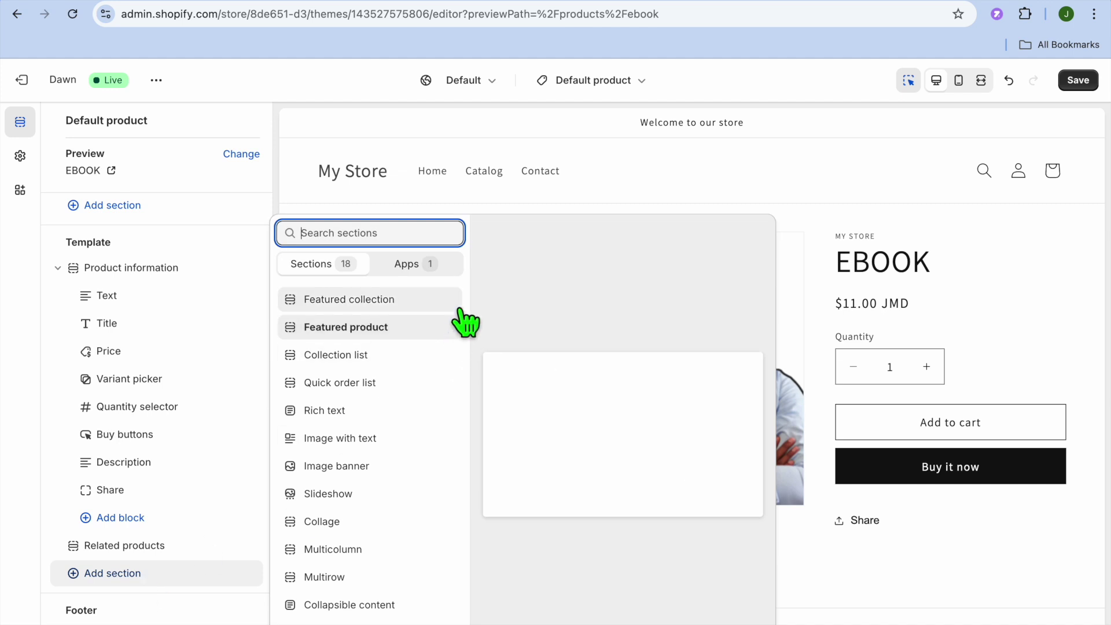
left_click(414, 268)
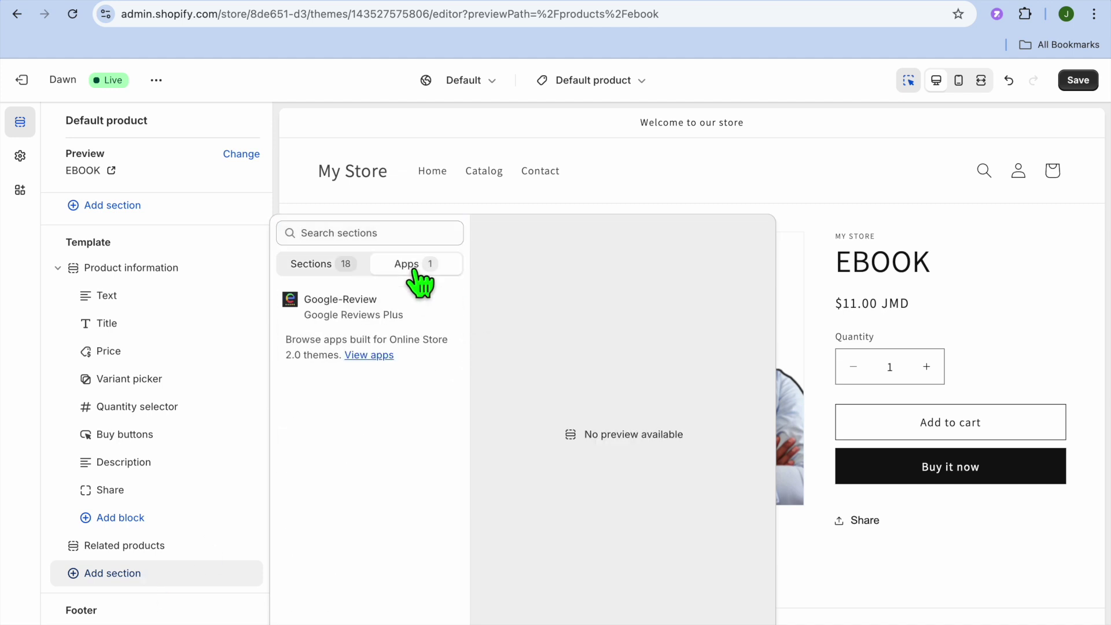
left_click(362, 317)
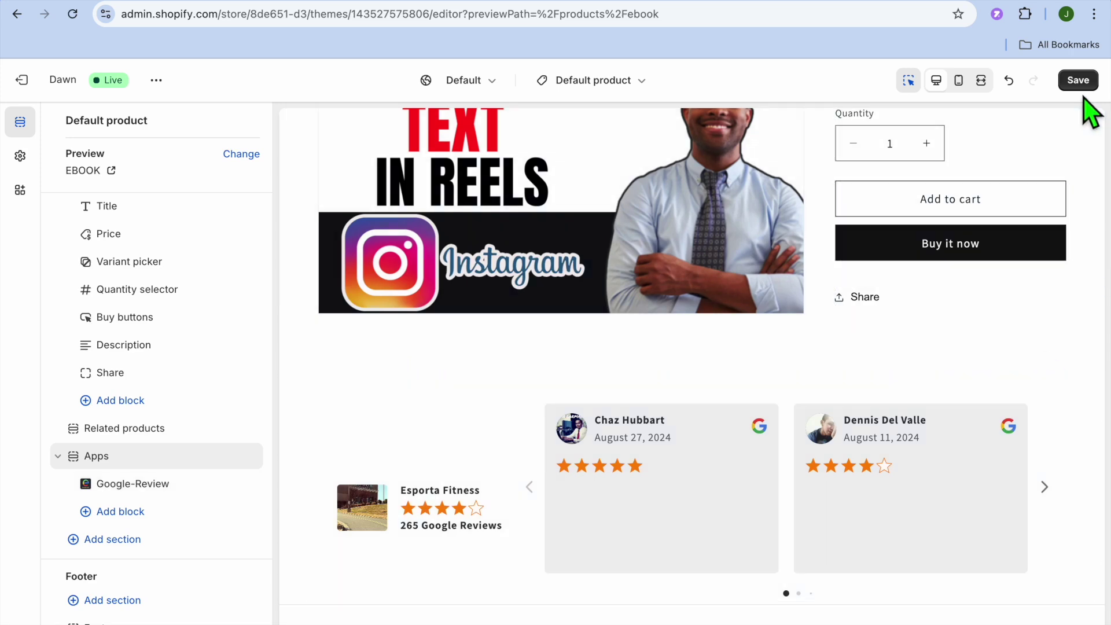
- Save the theme changes and view the live My Store storefront
left_click(1077, 81)
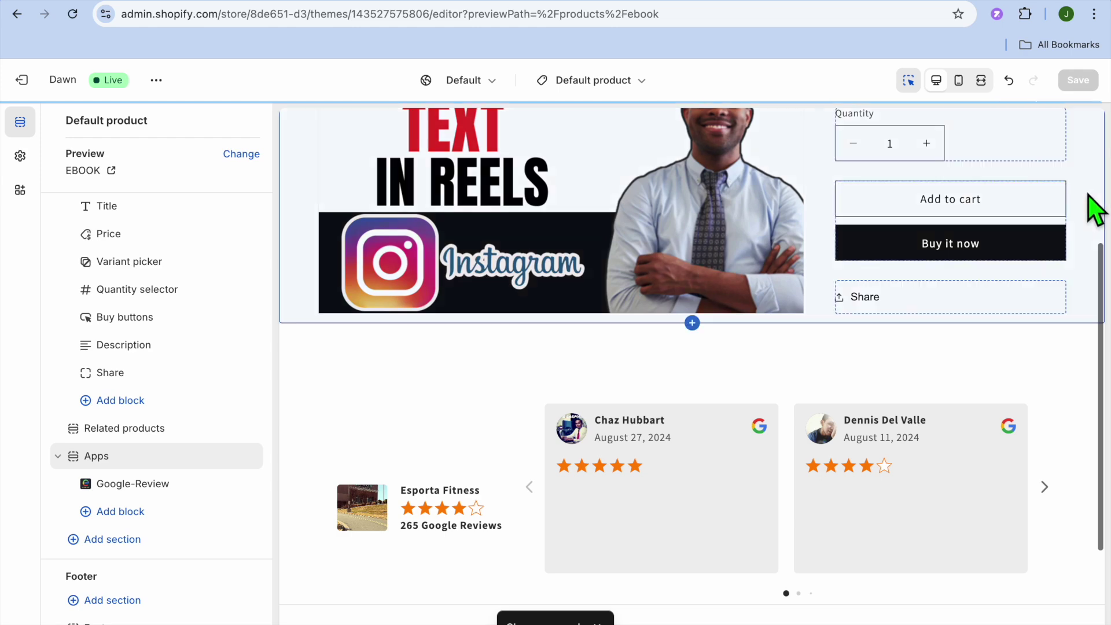
scroll(1091, 206, "up", 4)
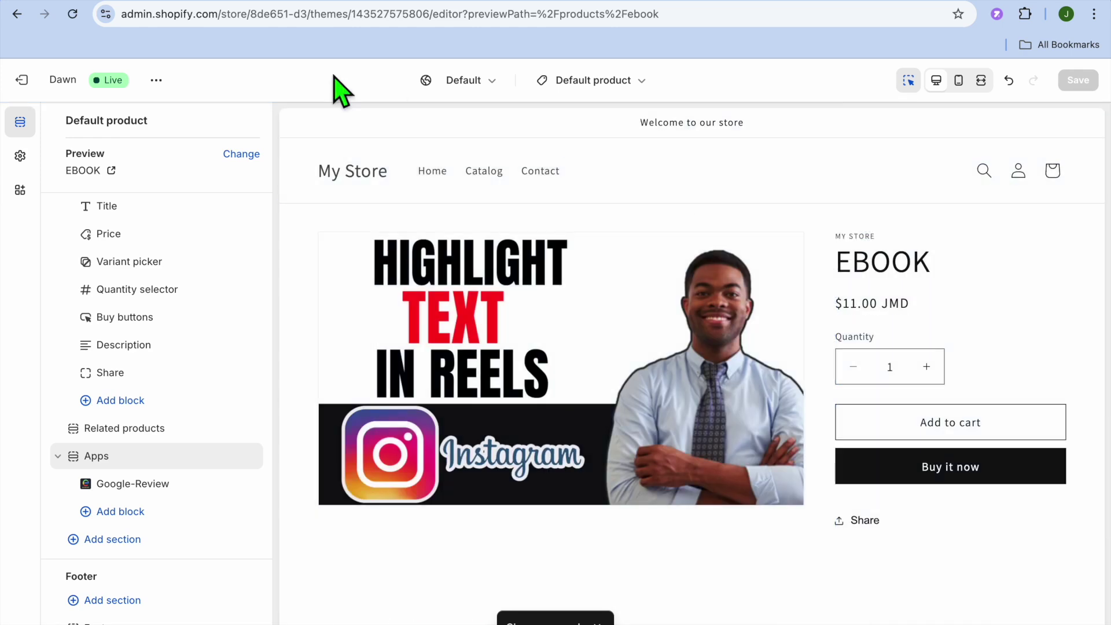
left_click(156, 80)
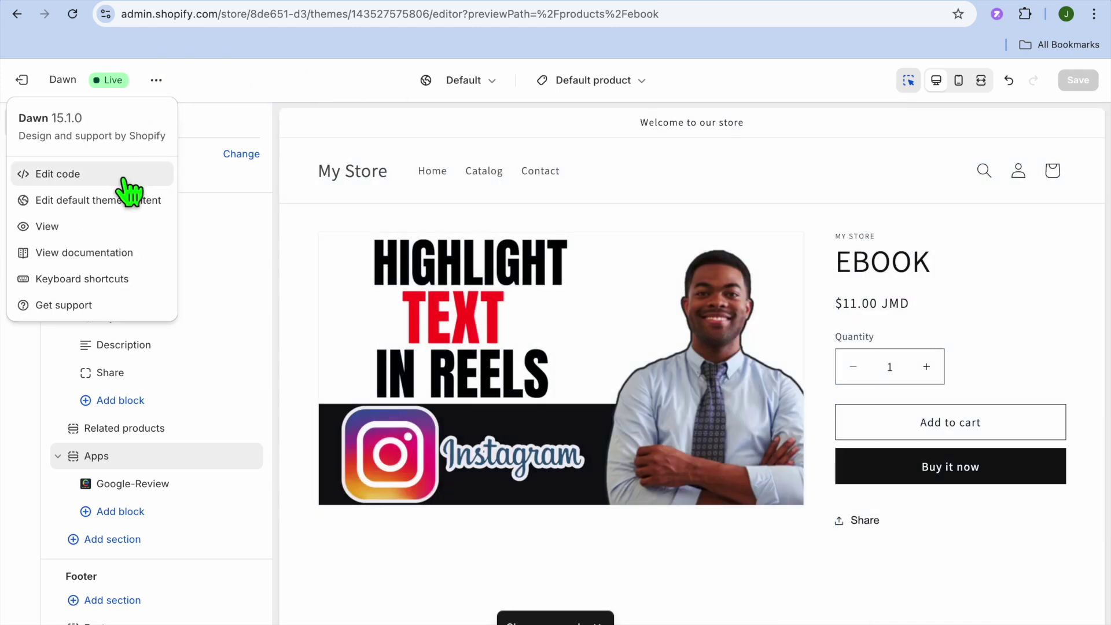
left_click(103, 227)
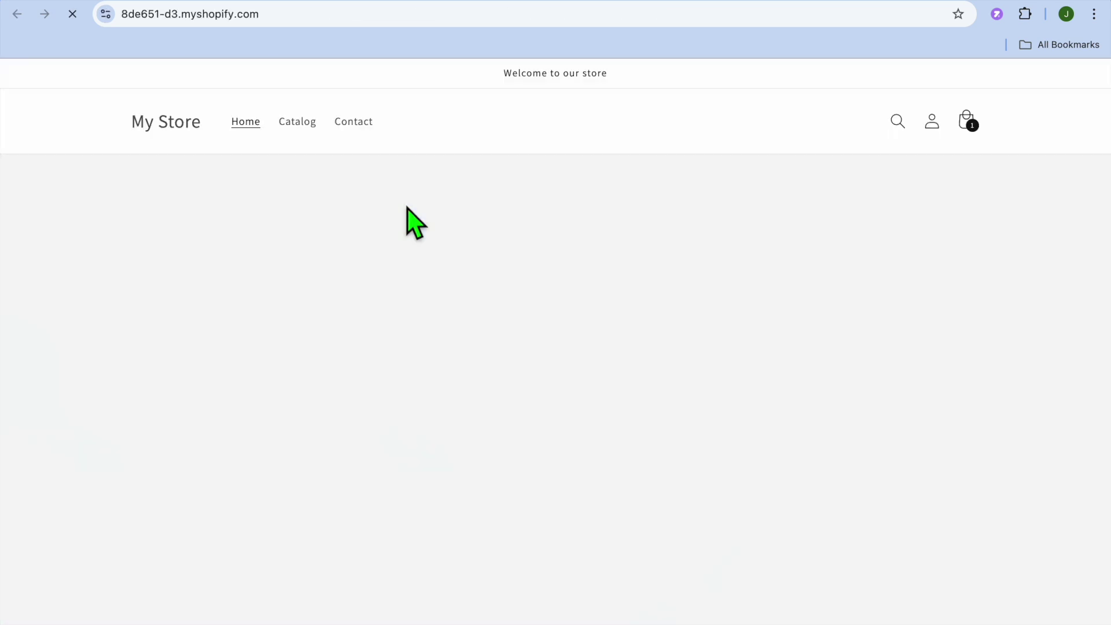